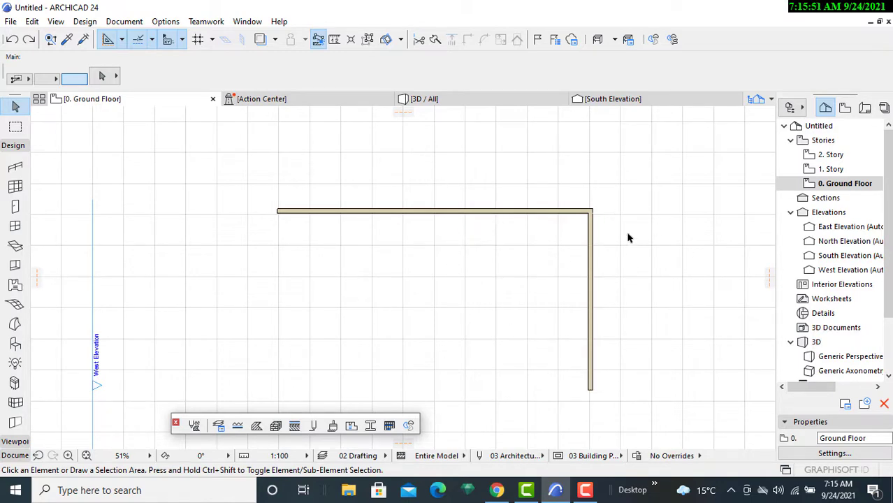
pyautogui.moveTo(630, 256); pyautogui.dragTo(530, 250, button='middle')
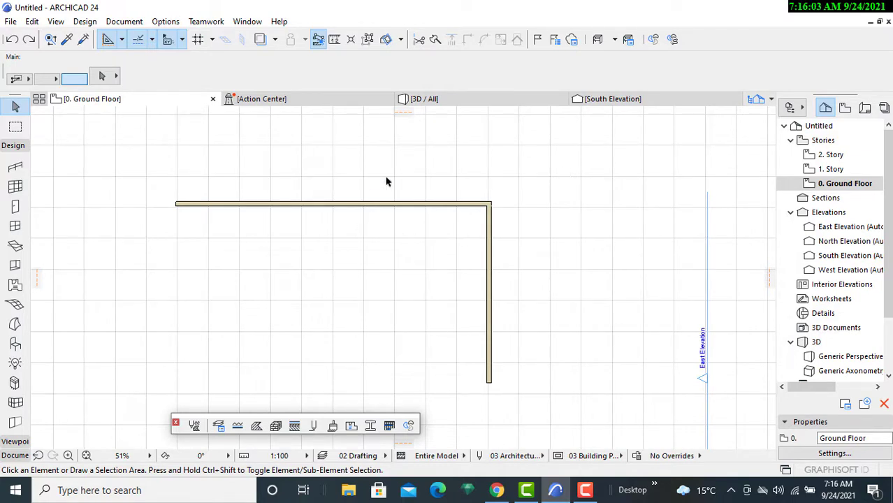
pyautogui.click(518, 105)
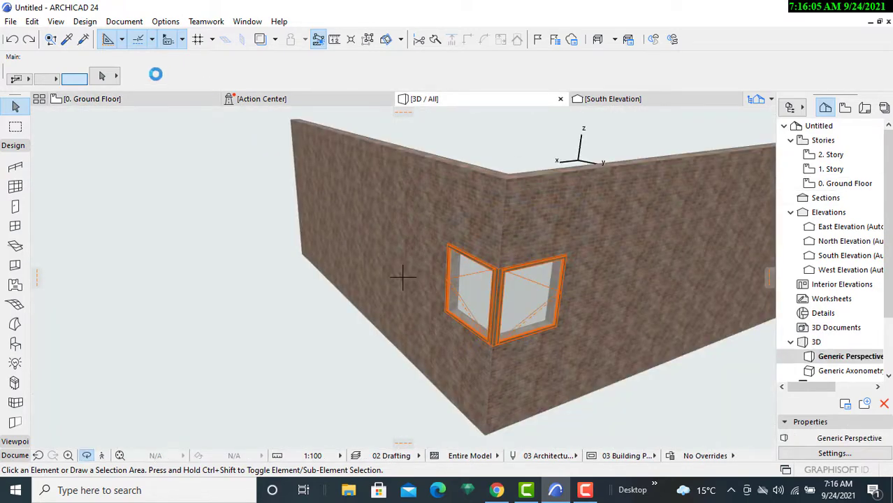
pyautogui.keyDown('shift'); pyautogui.moveTo(352, 206); pyautogui.dragTo(413, 328, button='middle'); pyautogui.keyUp('shift')
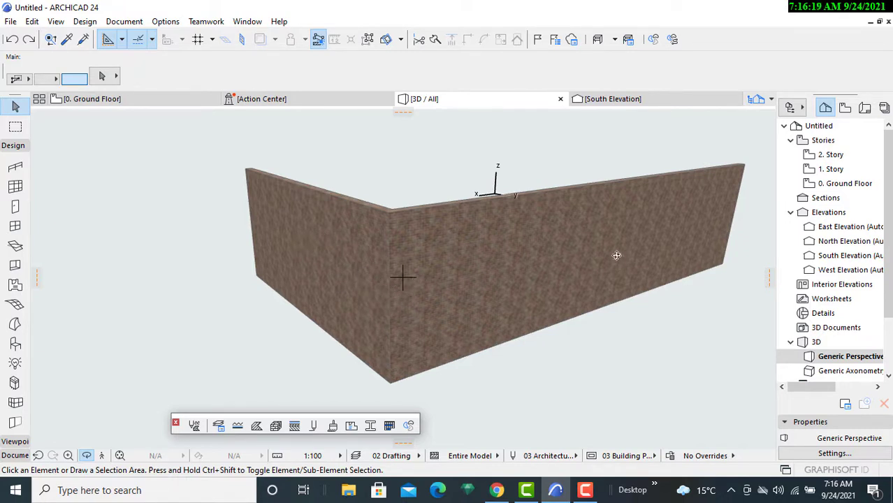
pyautogui.click(129, 104)
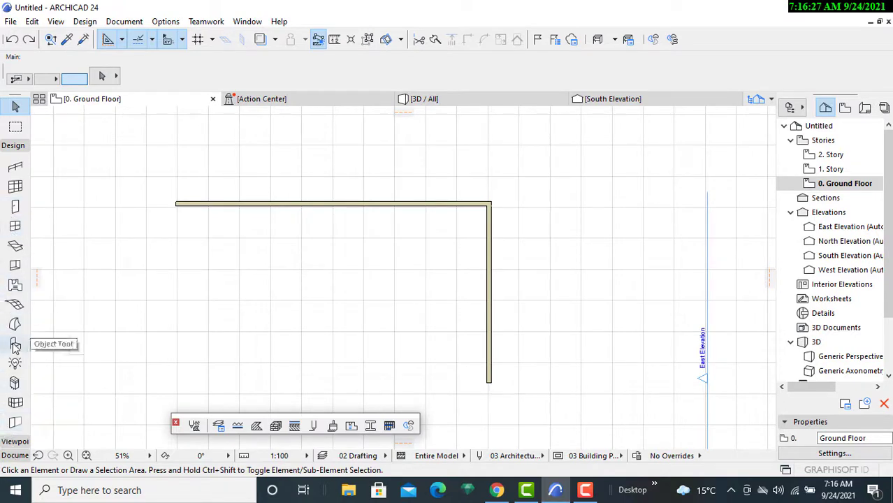
# - Place a 900 x 1500 Window 24 as a corner window where the two ground-floor walls meet, with a 1000 sill height
pyautogui.click(15, 403)
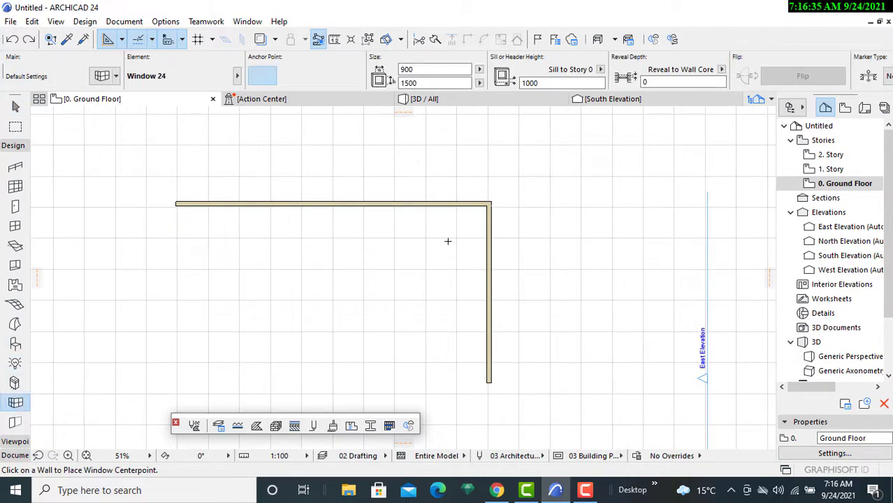
pyautogui.scroll(5, 447, 241)
pyautogui.moveTo(446, 243); pyautogui.dragTo(369, 312, button='middle')
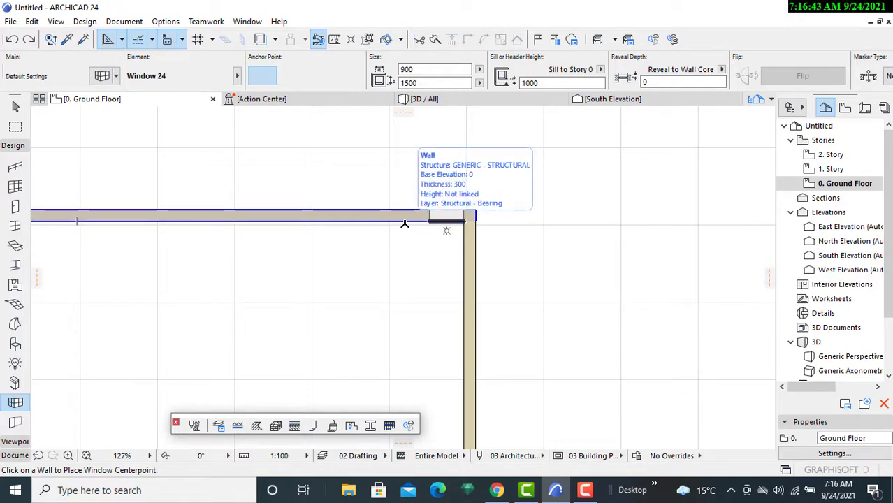
pyautogui.click(404, 223)
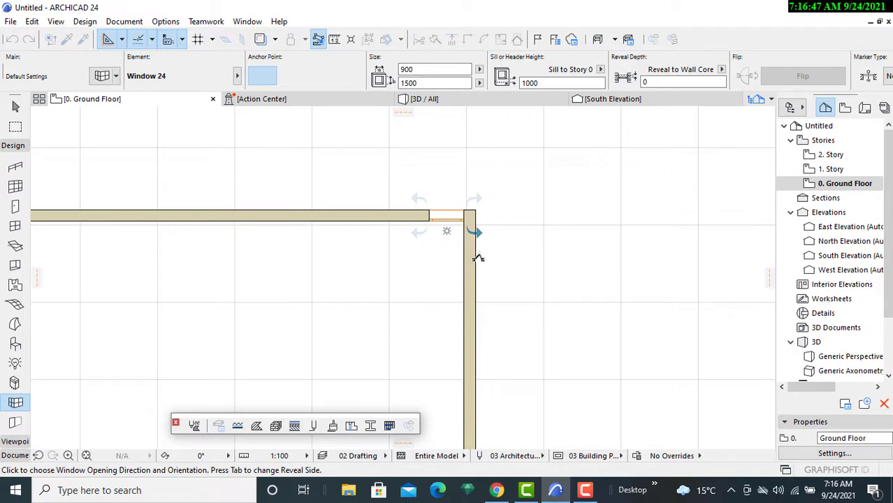
pyautogui.click(499, 242)
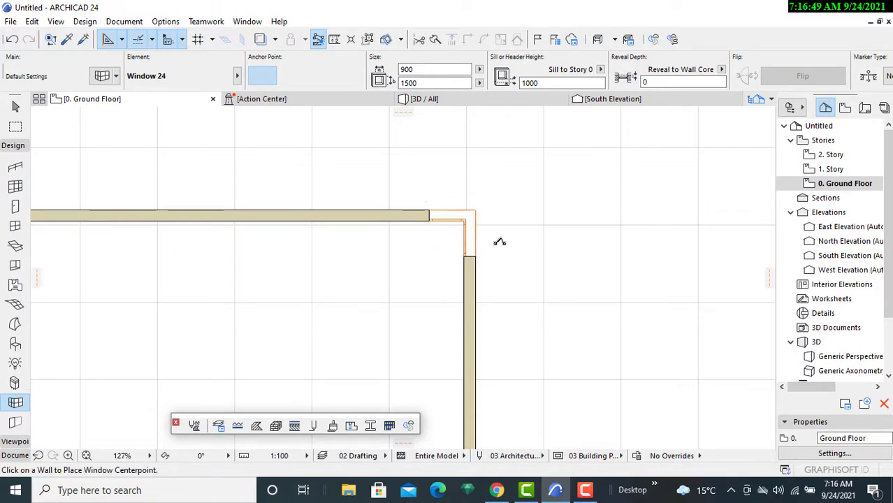
# - Inspect the new corner window in the 3D view and return to the ground floor plan
pyautogui.scroll(3, 486, 249)
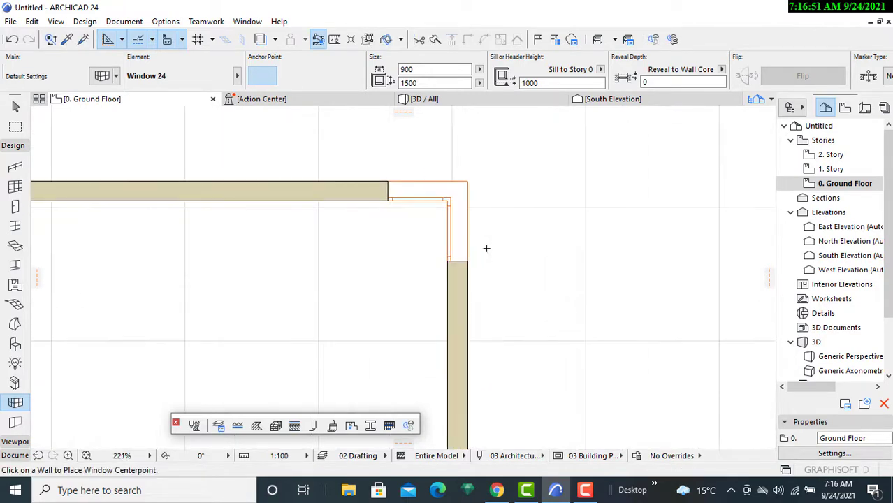
pyautogui.scroll(3, 486, 248)
pyautogui.scroll(-3, 486, 248)
pyautogui.click(500, 99)
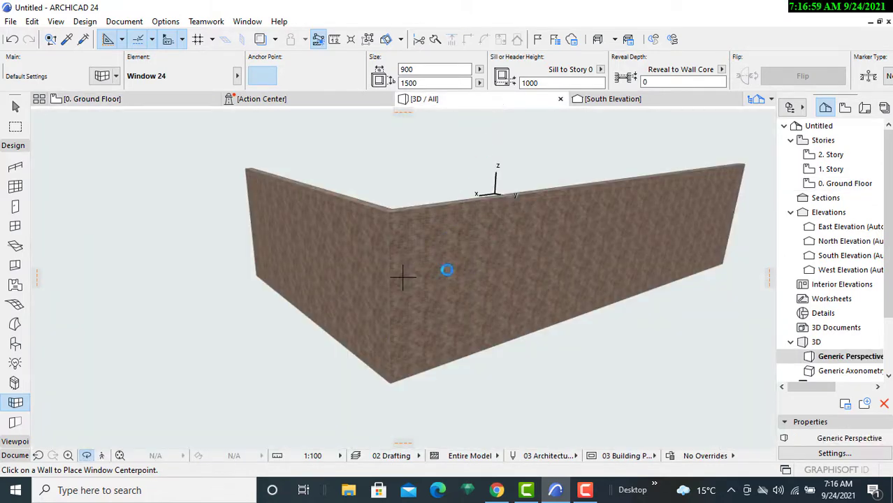
pyautogui.click(403, 278)
pyautogui.keyDown('shift'); pyautogui.moveTo(398, 279); pyautogui.dragTo(403, 356, button='middle'); pyautogui.keyUp('shift')
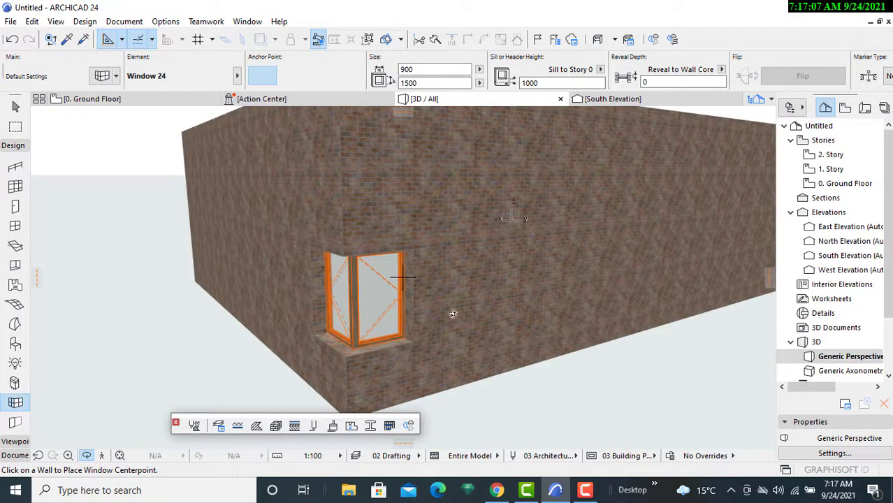
pyautogui.click(136, 106)
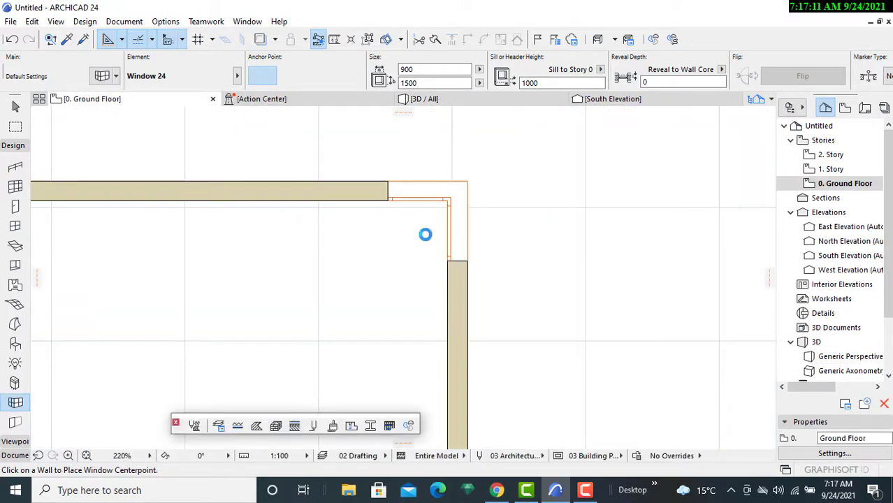
pyautogui.press('Escape')
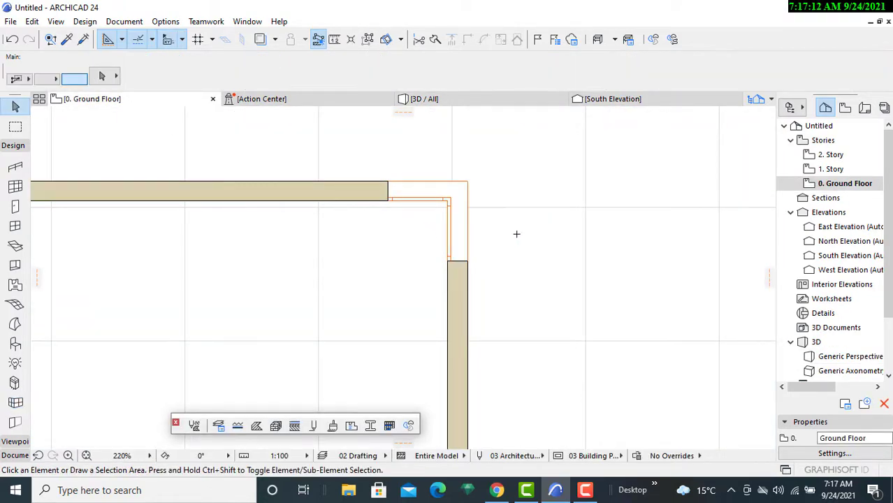
# - Select both halves of the corner window, set their sill height to 2000 and width to 1500, and check them in 3D
pyautogui.click(469, 188)
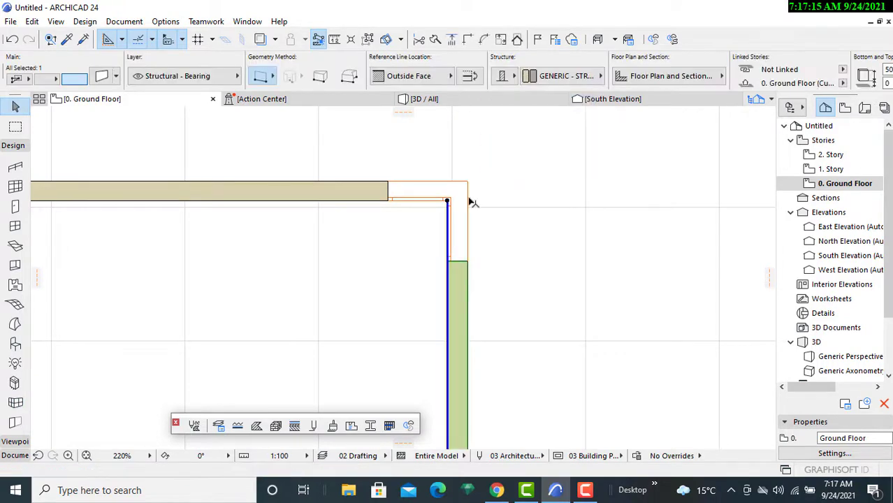
pyautogui.click(429, 201)
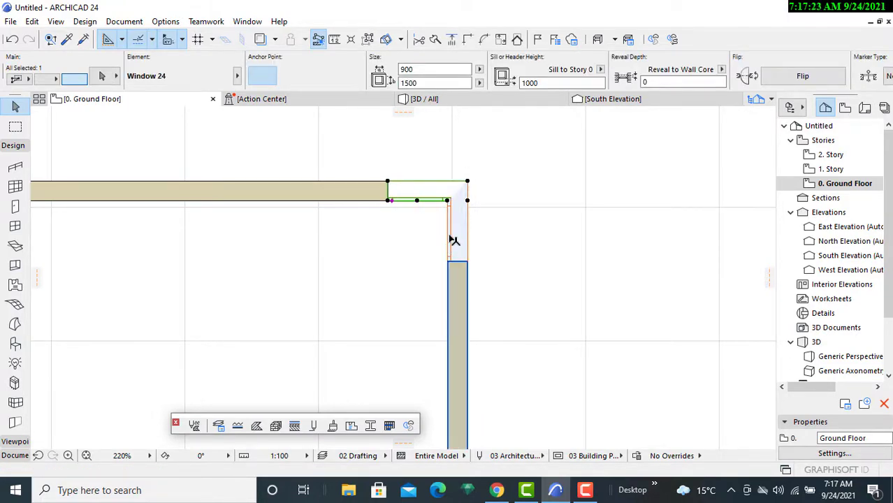
pyautogui.keyDown('shift'); pyautogui.click(448, 237); pyautogui.keyUp('shift')
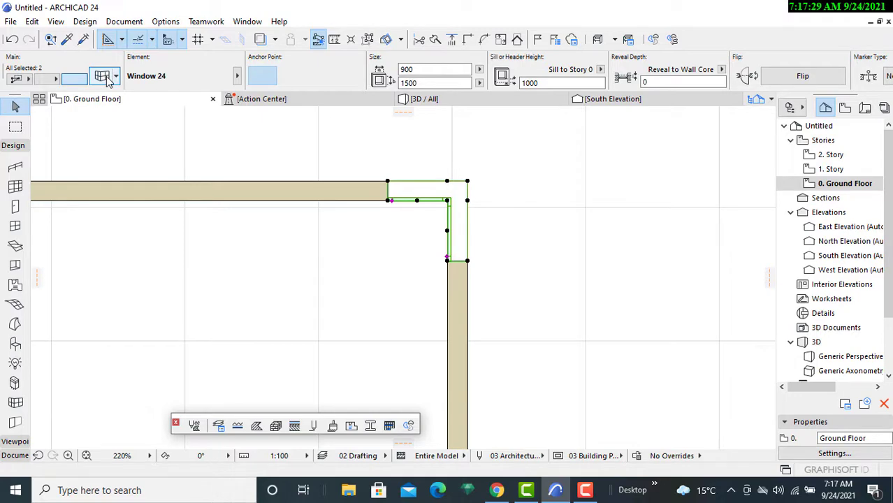
pyautogui.click(103, 77)
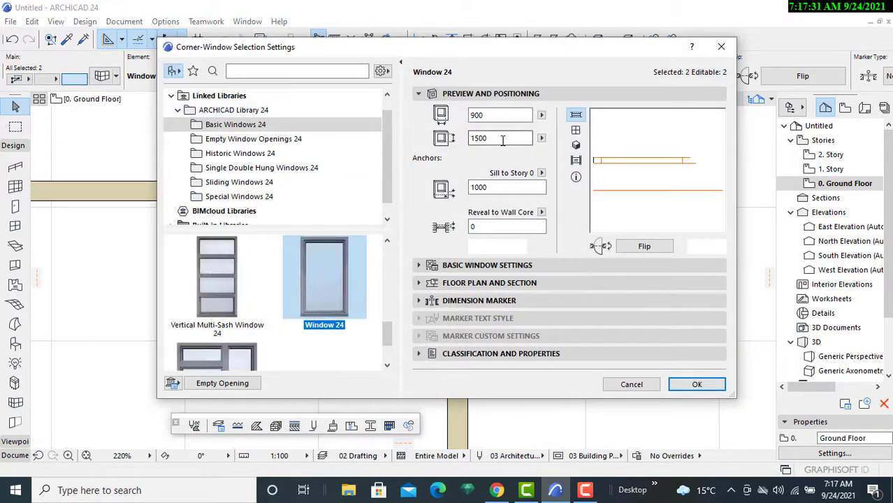
pyautogui.click(489, 188)
pyautogui.press('BackSpace')
pyautogui.press('BackSpace')
pyautogui.press('BackSpace')
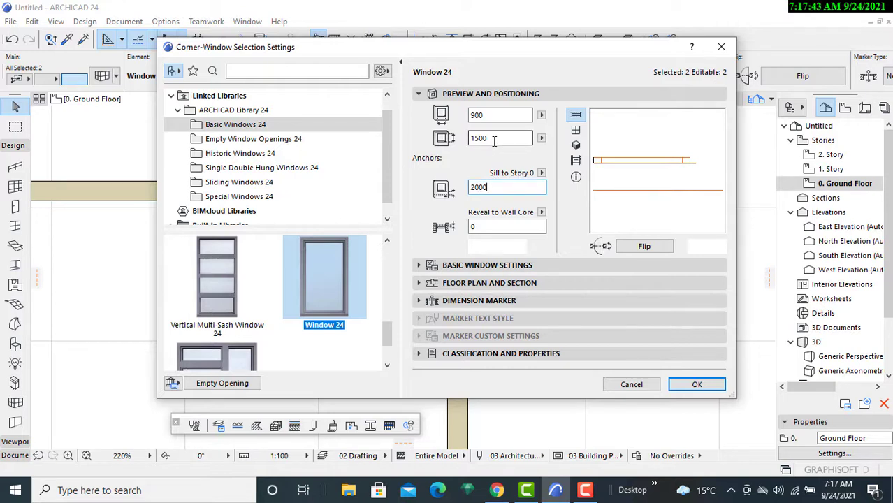
pyautogui.click(490, 116)
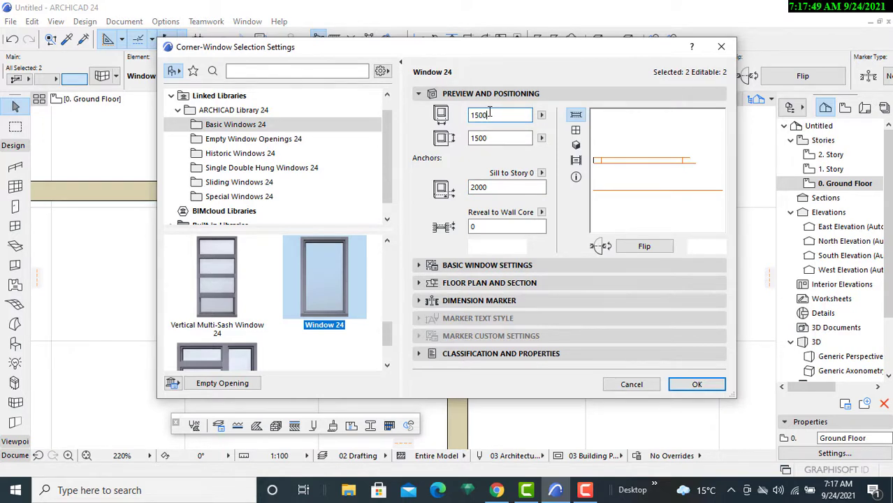
pyautogui.click(691, 384)
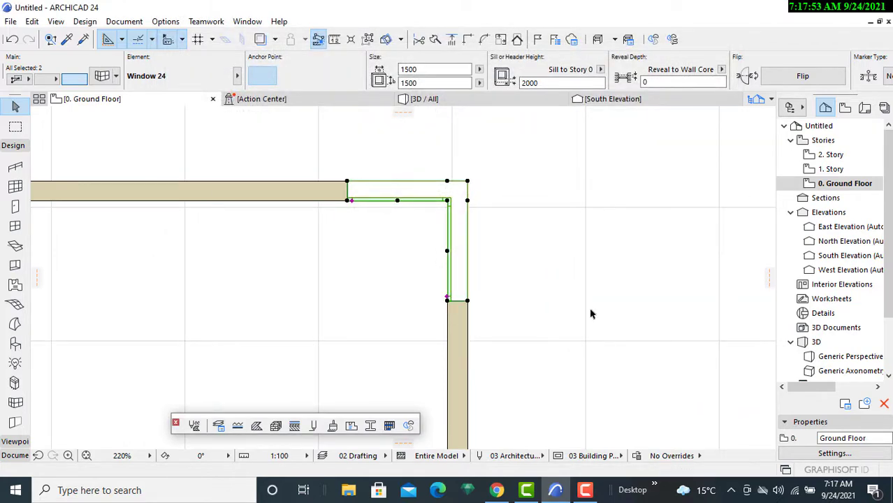
pyautogui.click(431, 99)
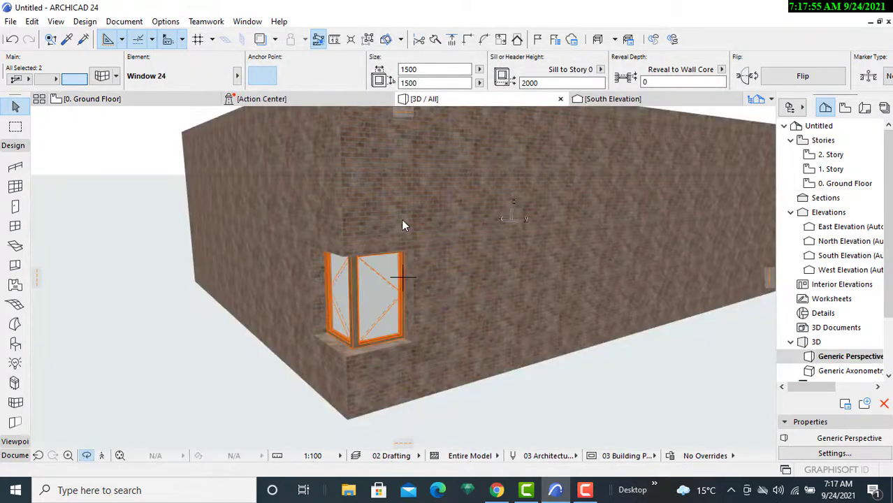
pyautogui.keyDown('shift'); pyautogui.moveTo(346, 238); pyautogui.dragTo(368, 232, button='middle'); pyautogui.keyUp('shift')
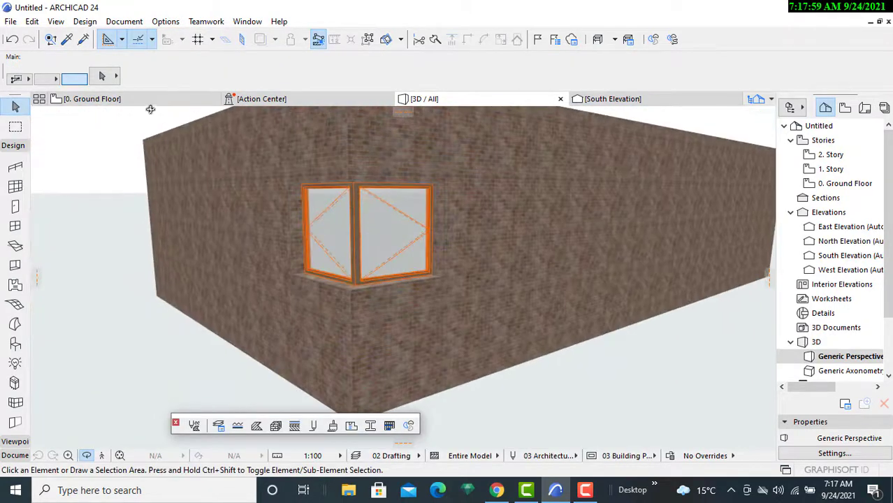
# - Change the main sash opening type of both selected corner windows to Fixed Glass
pyautogui.click(125, 105)
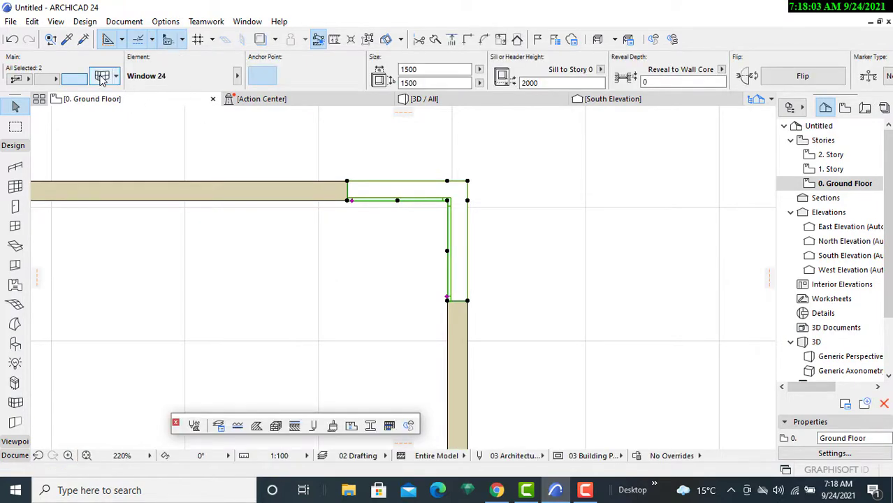
pyautogui.click(102, 78)
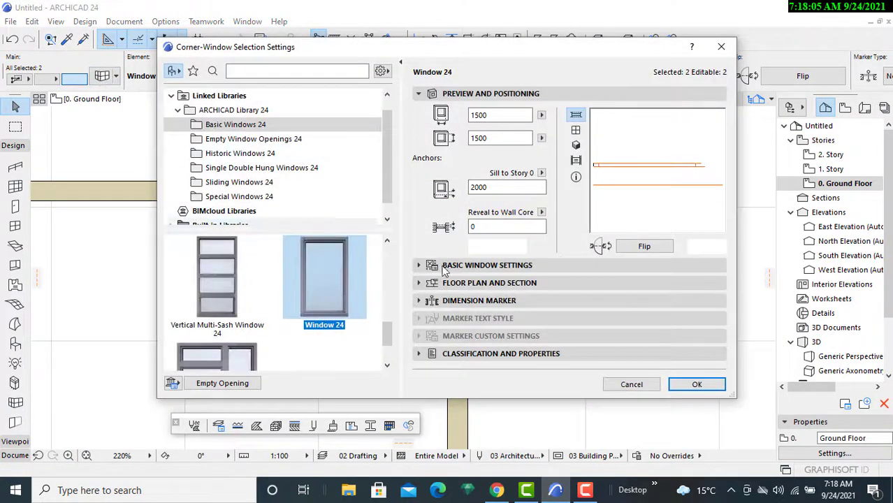
pyautogui.click(510, 269)
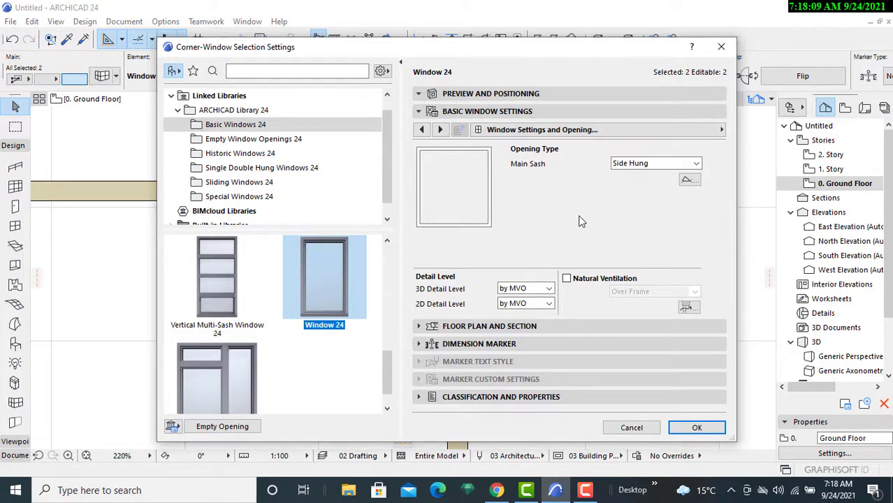
pyautogui.click(637, 166)
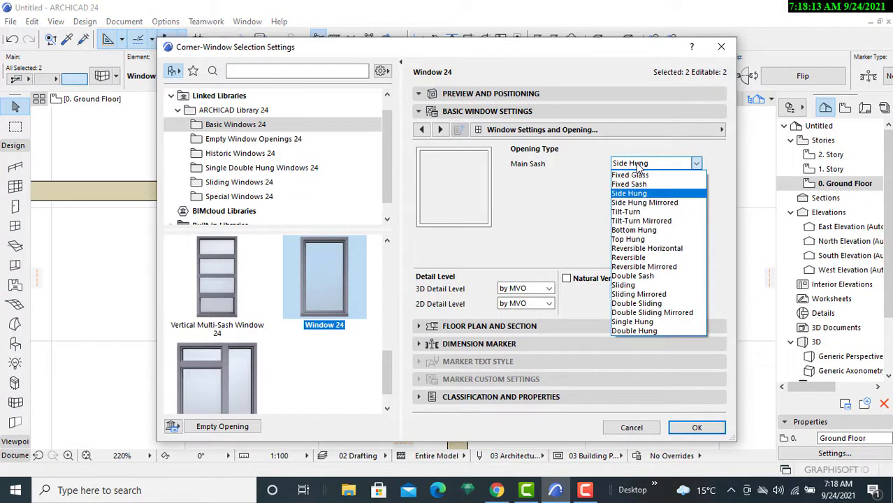
pyautogui.click(638, 176)
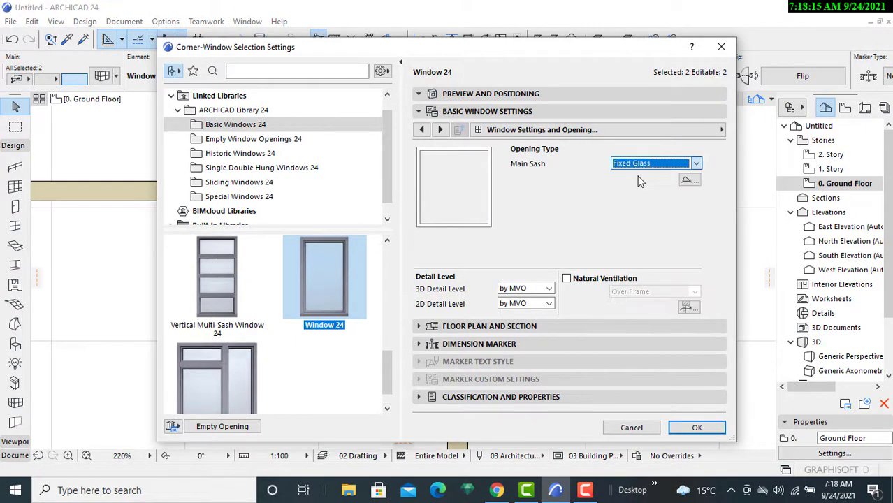
# - Set the sash type of both corner windows to H-V Grid and inspect the result from several sides in 3D
pyautogui.click(617, 137)
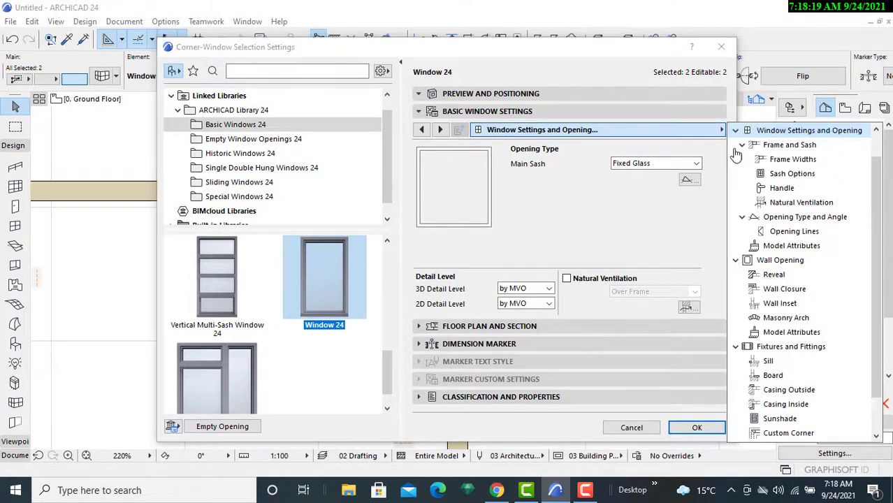
pyautogui.click(783, 174)
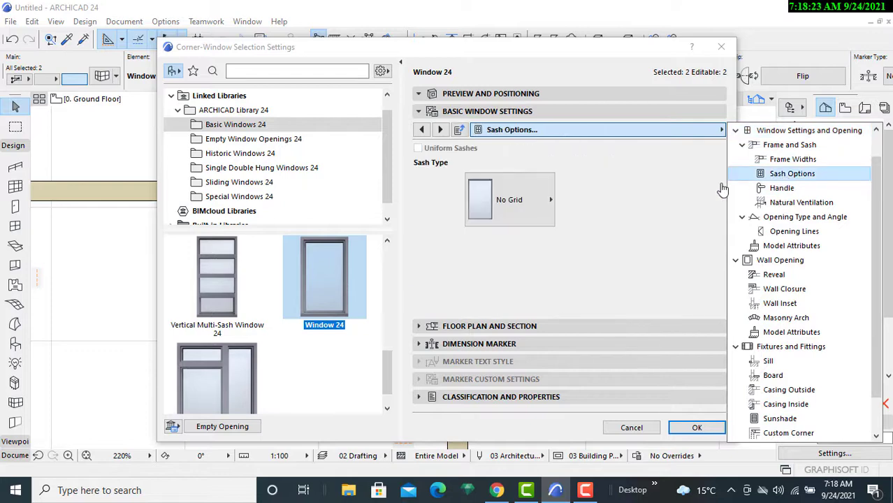
pyautogui.click(538, 202)
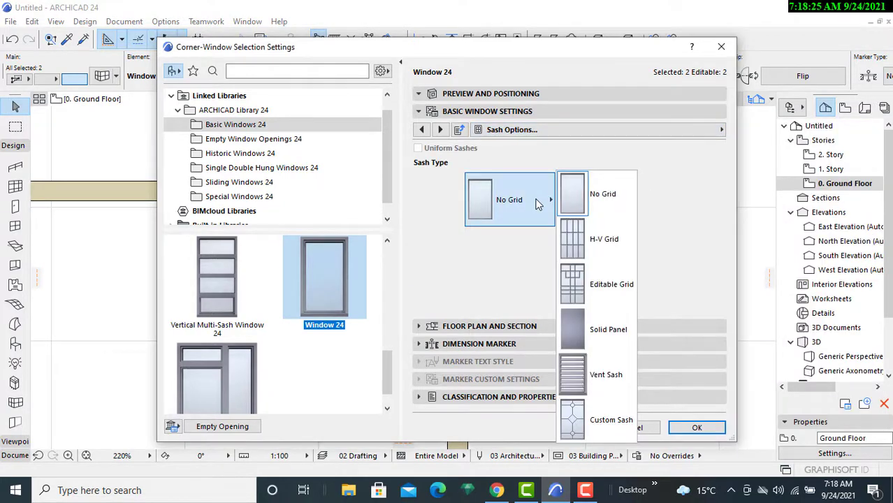
pyautogui.click(591, 236)
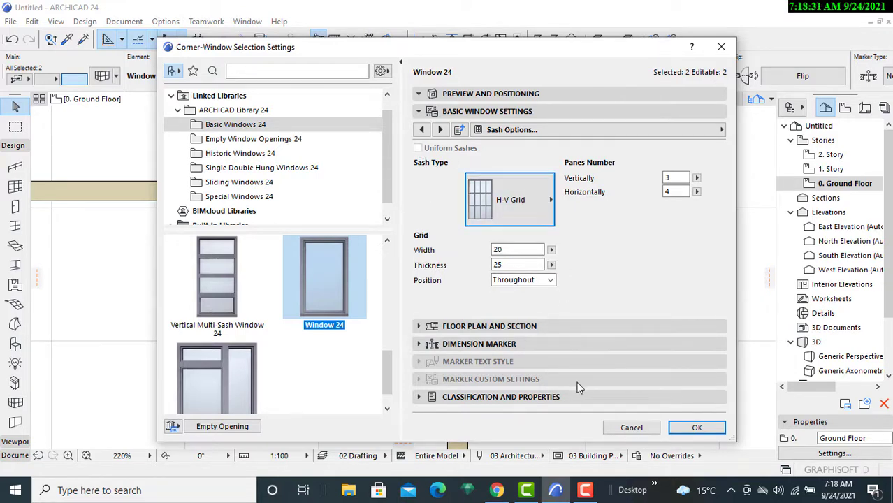
pyautogui.click(696, 429)
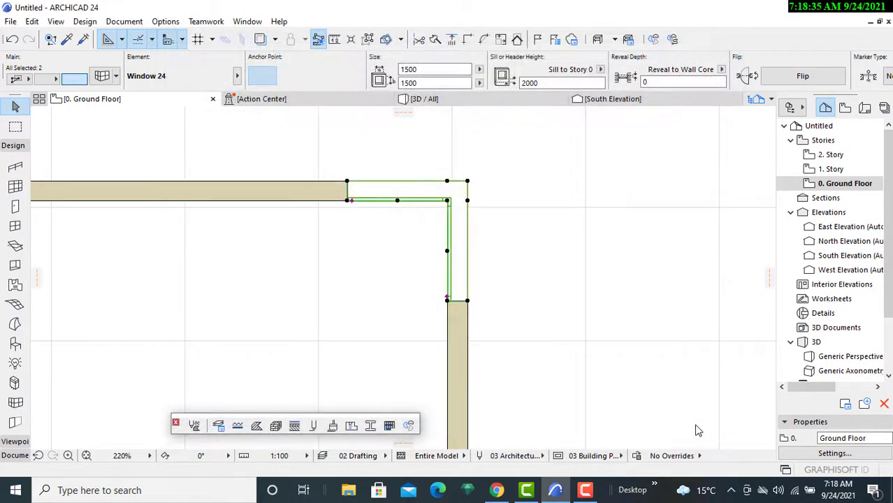
pyautogui.click(482, 98)
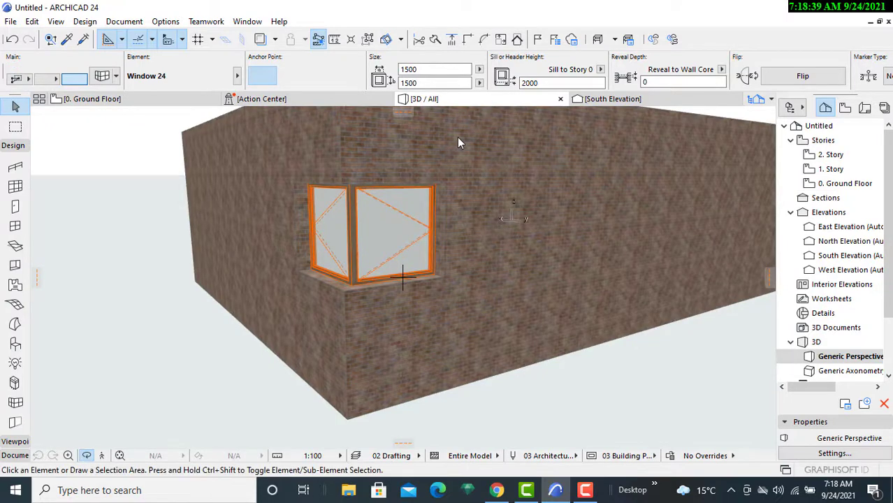
pyautogui.moveTo(478, 278); pyautogui.dragTo(273, 281)
pyautogui.scroll(-5, 440, 272)
pyautogui.moveTo(444, 276); pyautogui.dragTo(647, 290)
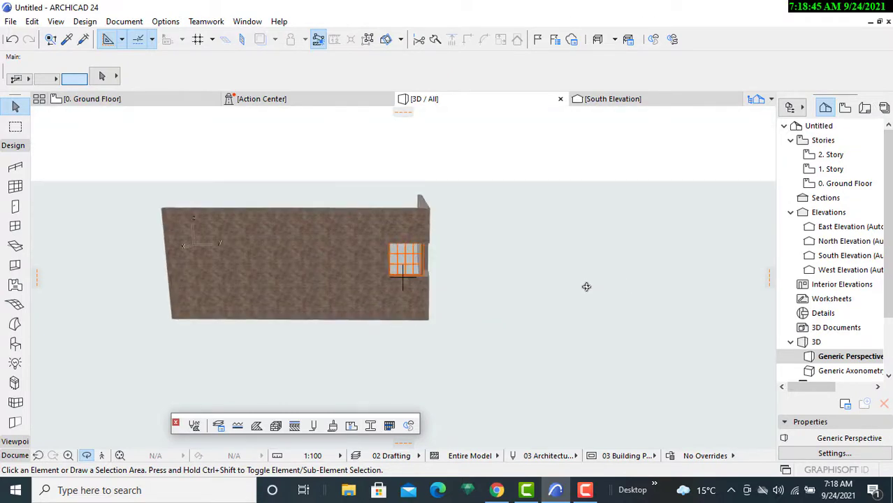
pyautogui.moveTo(440, 287); pyautogui.dragTo(330, 212)
# - Set the height of both selected corner windows to 2000 from the ground floor plan and review them in 3D
pyautogui.click(128, 99)
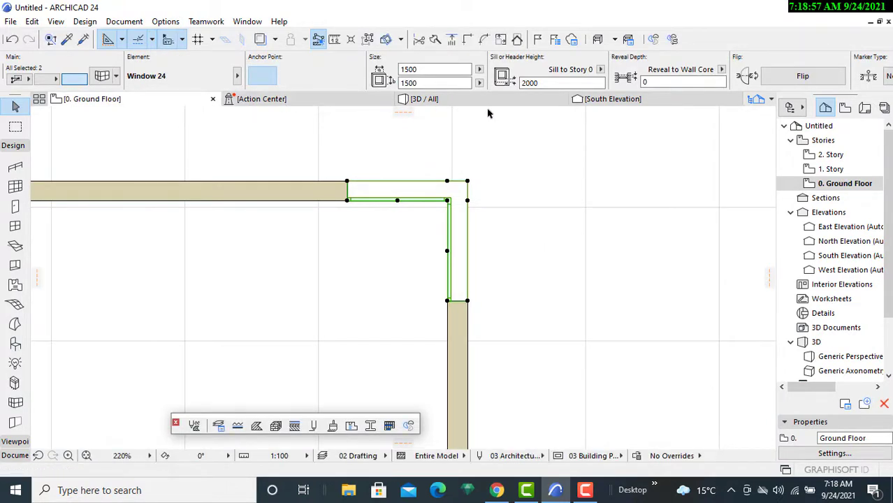
pyautogui.click(429, 83)
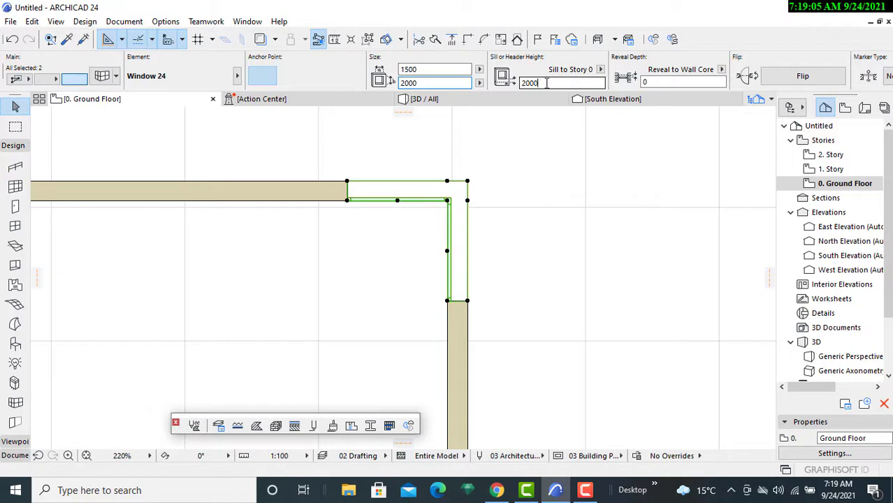
pyautogui.click(480, 99)
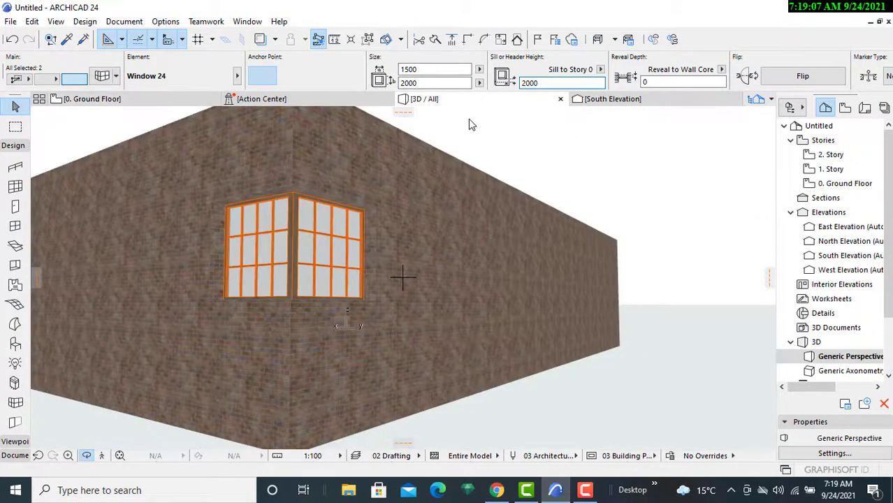
pyautogui.press('Escape')
pyautogui.keyDown('shift'); pyautogui.moveTo(334, 263); pyautogui.dragTo(412, 377, button='middle'); pyautogui.keyUp('shift')
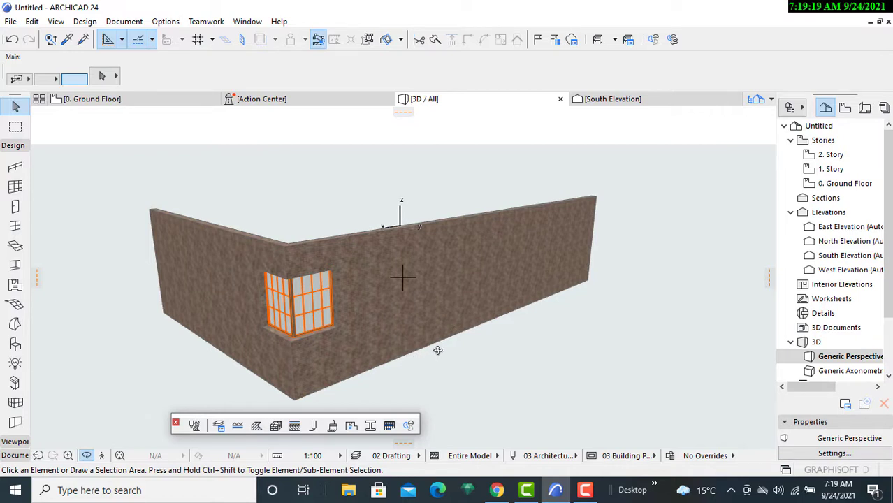
pyautogui.keyDown('shift'); pyautogui.moveTo(445, 315); pyautogui.dragTo(405, 313, button='middle'); pyautogui.keyUp('shift')
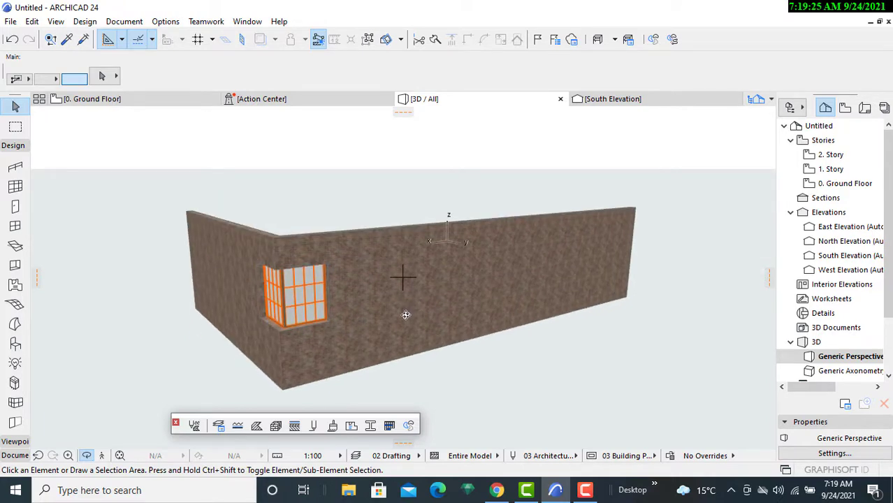
pyautogui.moveTo(587, 492)
pyautogui.click(586, 493)
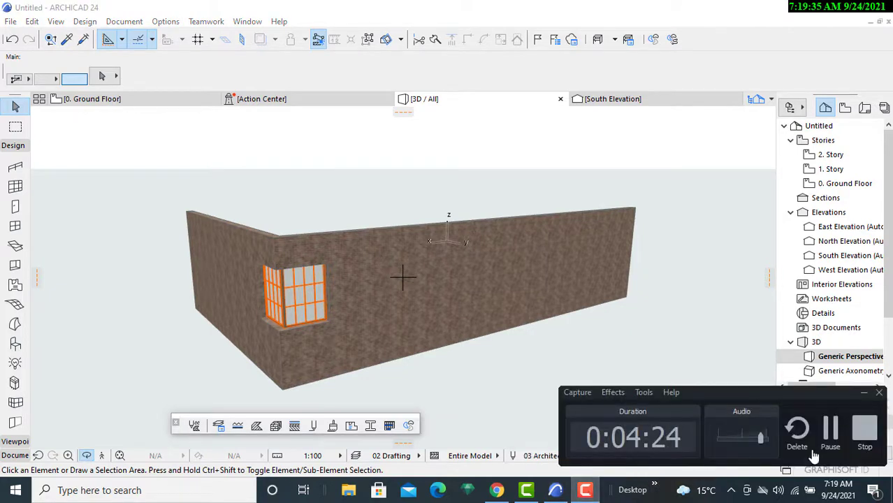